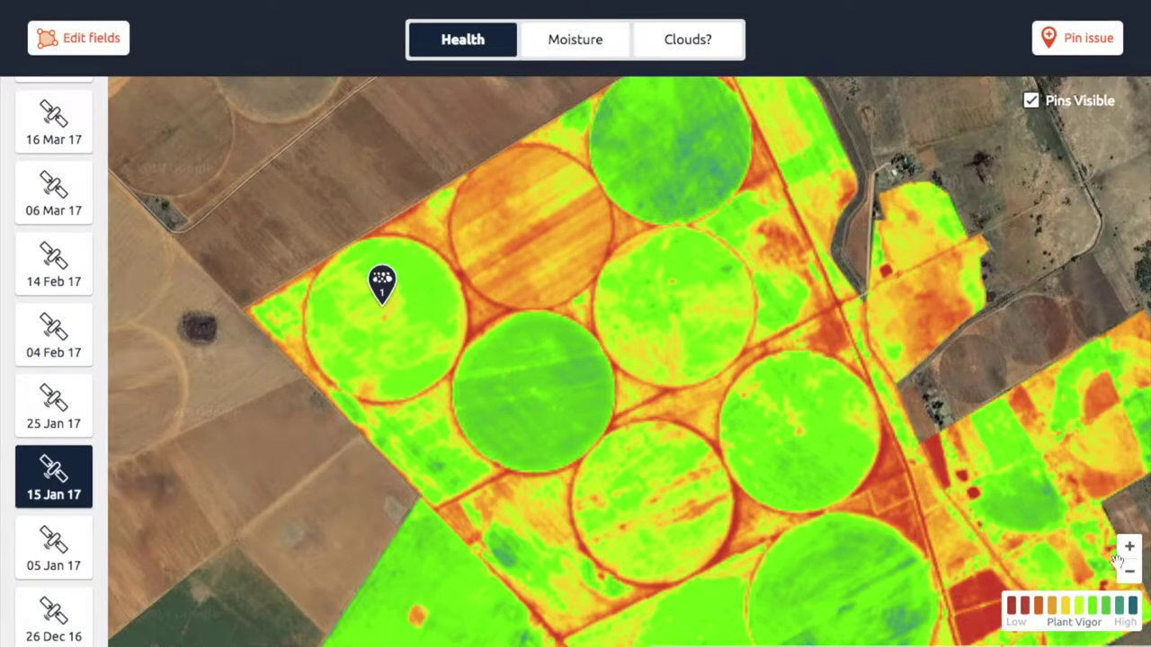
Nudge issue pin 1 slightly to a new spot inside the top-left pivot circle
left_click(1129, 575)
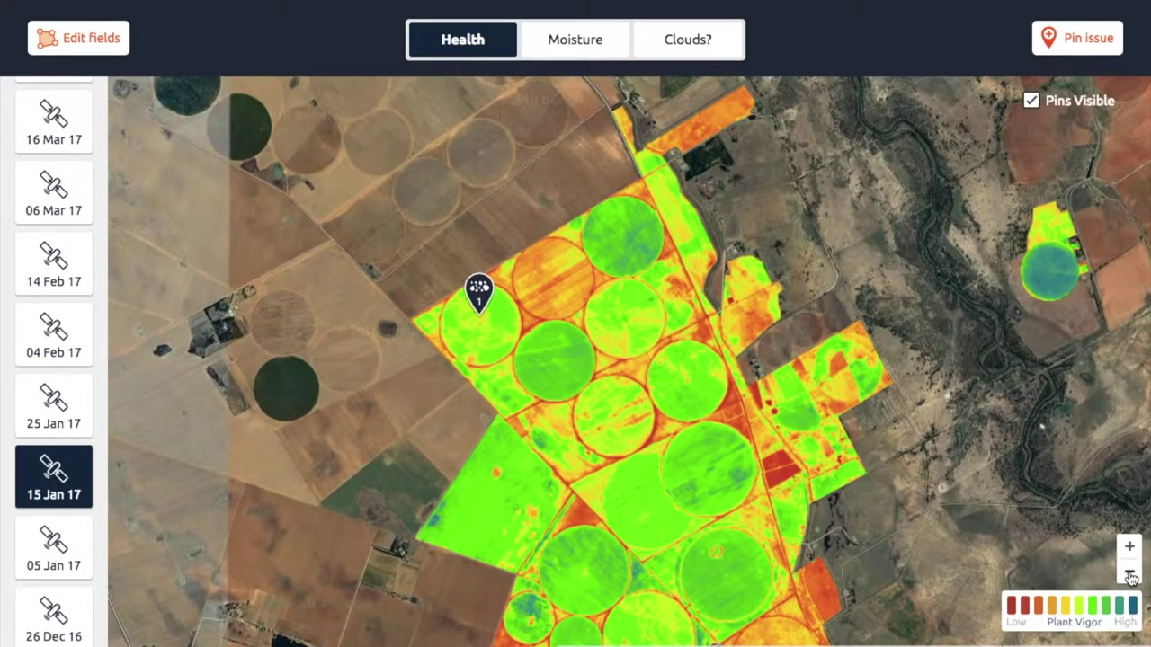
left_click(1129, 547)
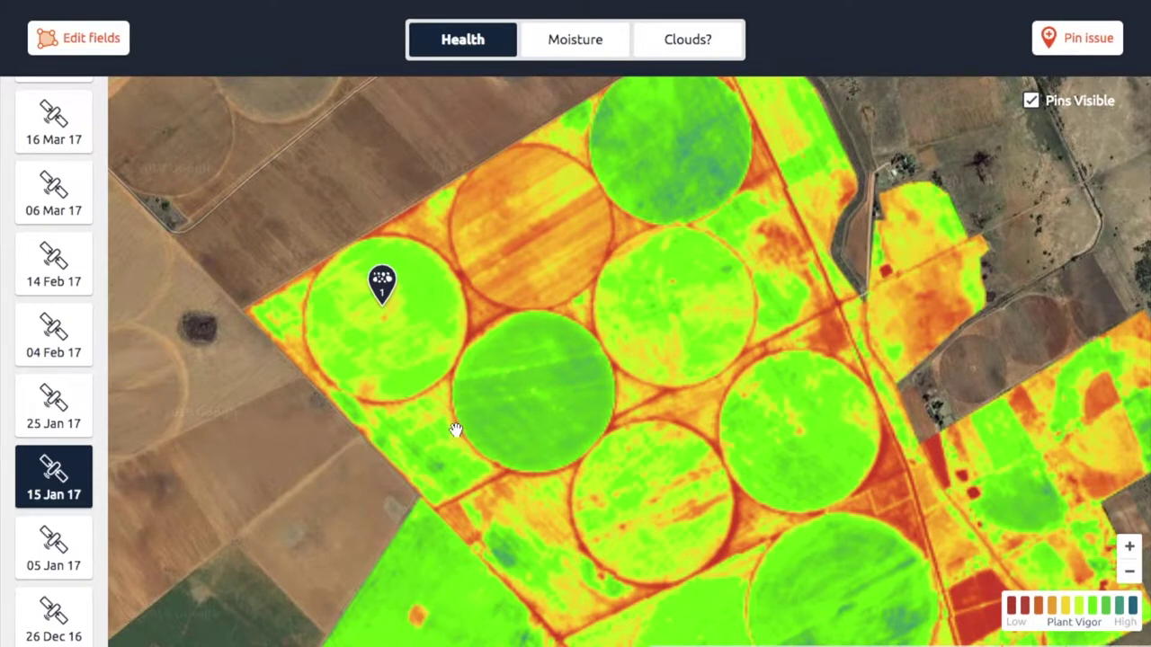
mouse_move(382, 282)
left_mouse_down()
mouse_move(390, 329)
mouse_move(385, 286)
left_mouse_up()
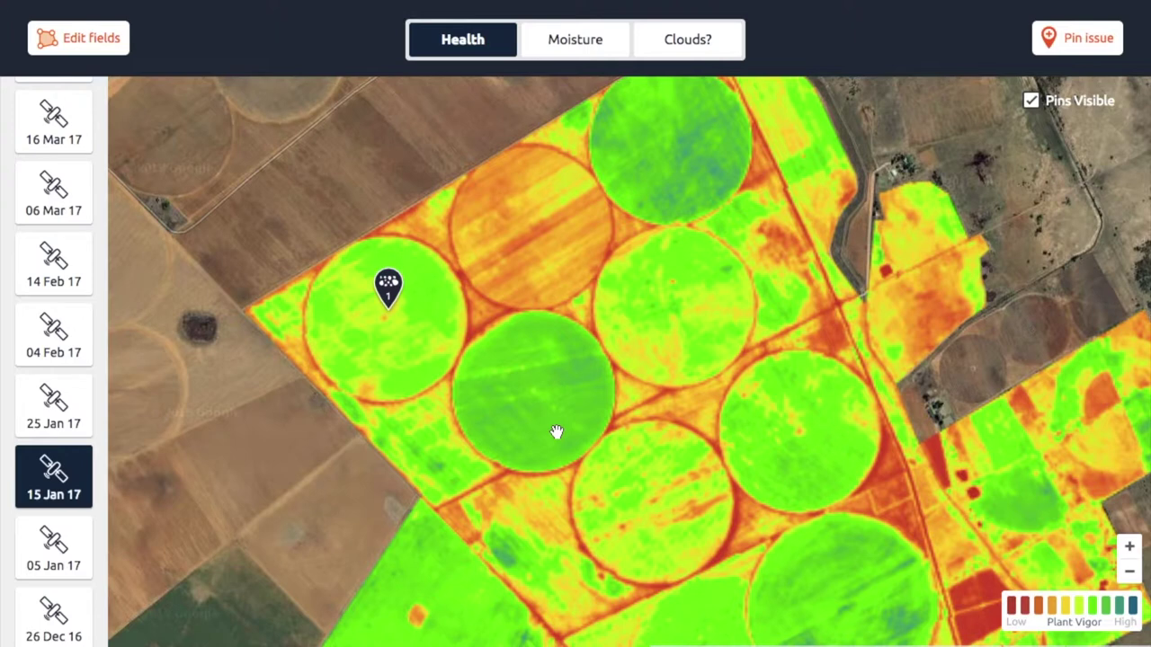
Drop issue pin 2 on the central pivot field and save its default details
left_click(1085, 52)
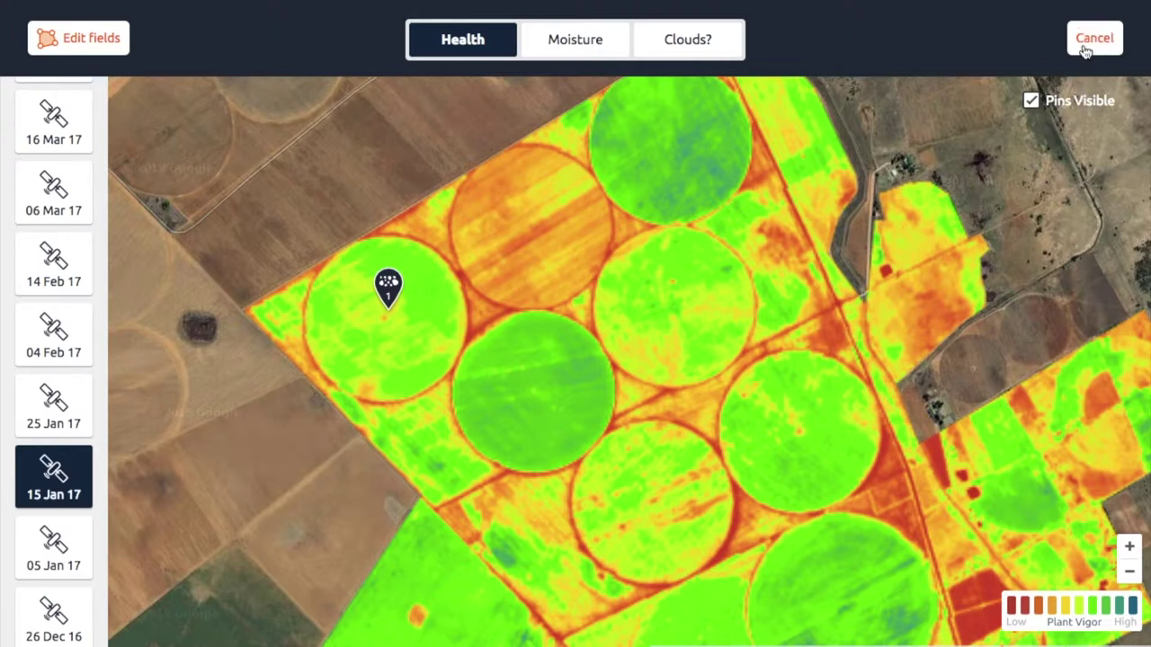
left_click(560, 385)
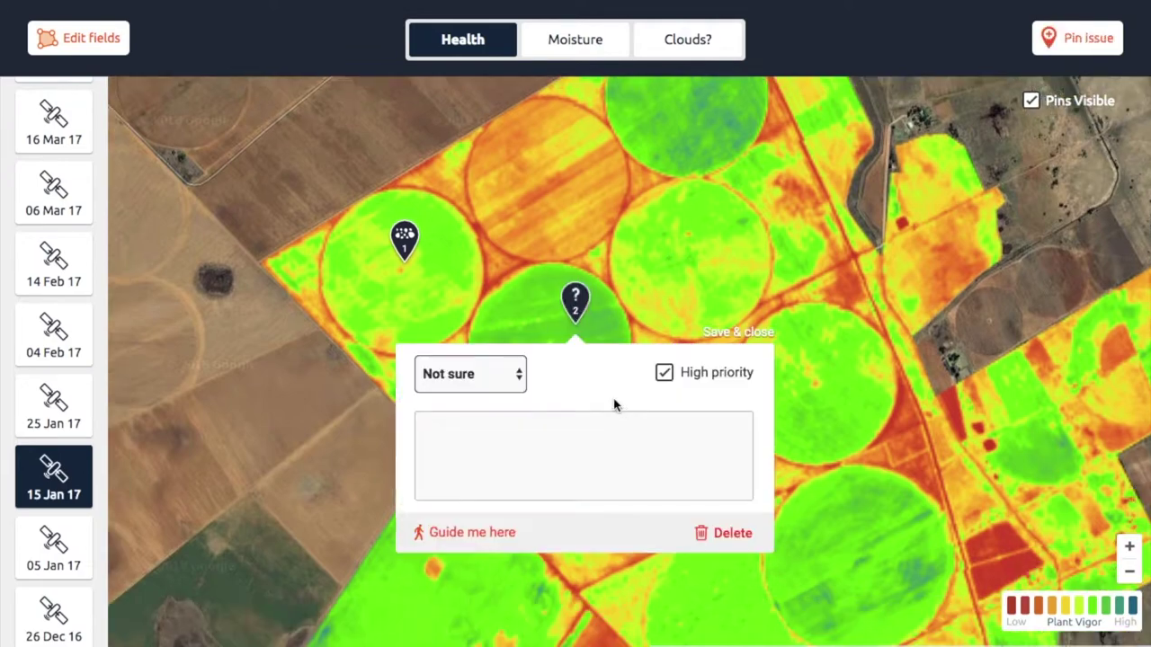
left_click(736, 340)
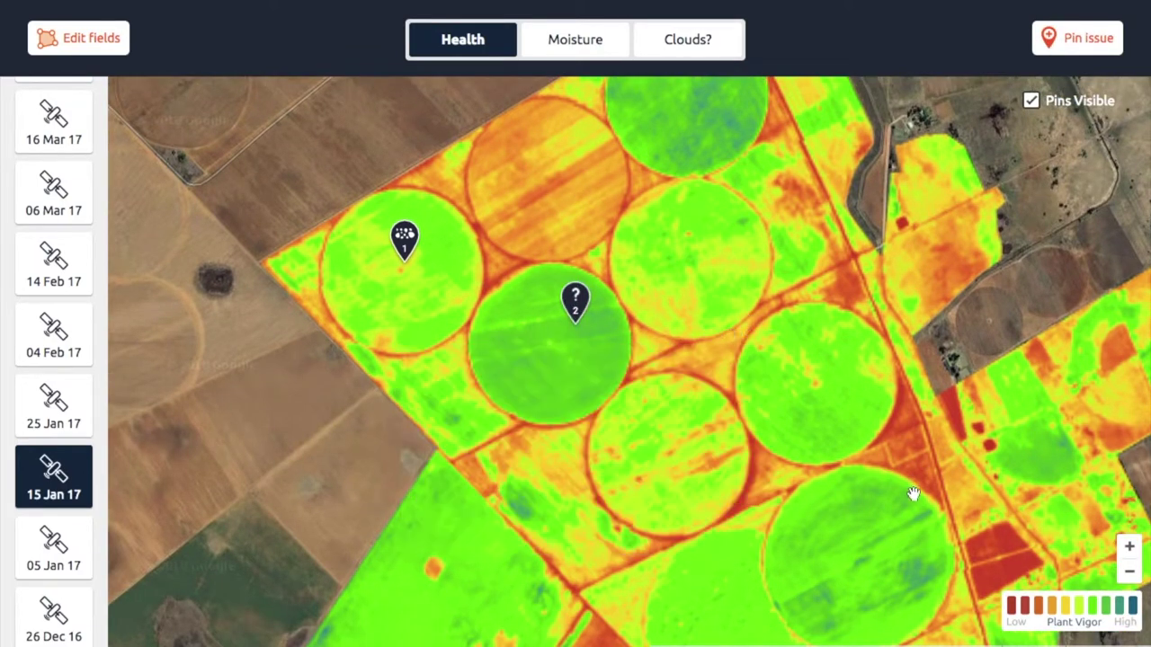
Add the comment 'I planted xyz here.' to pin 2 and save it
left_click(1129, 546)
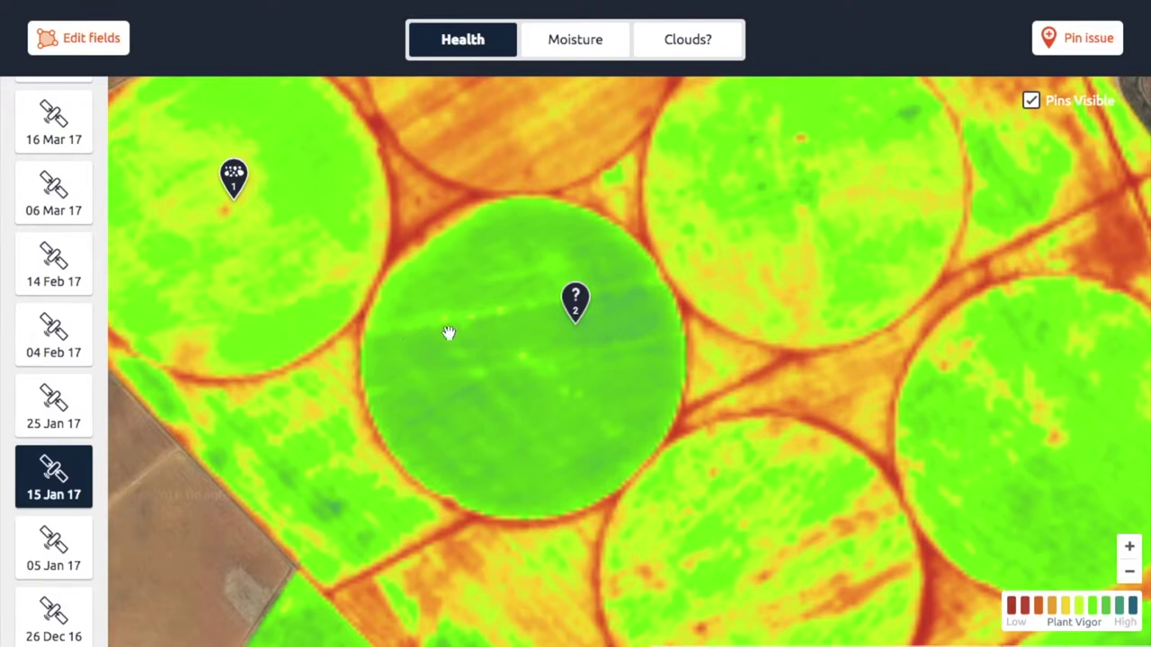
left_click(583, 305)
type("I planted")
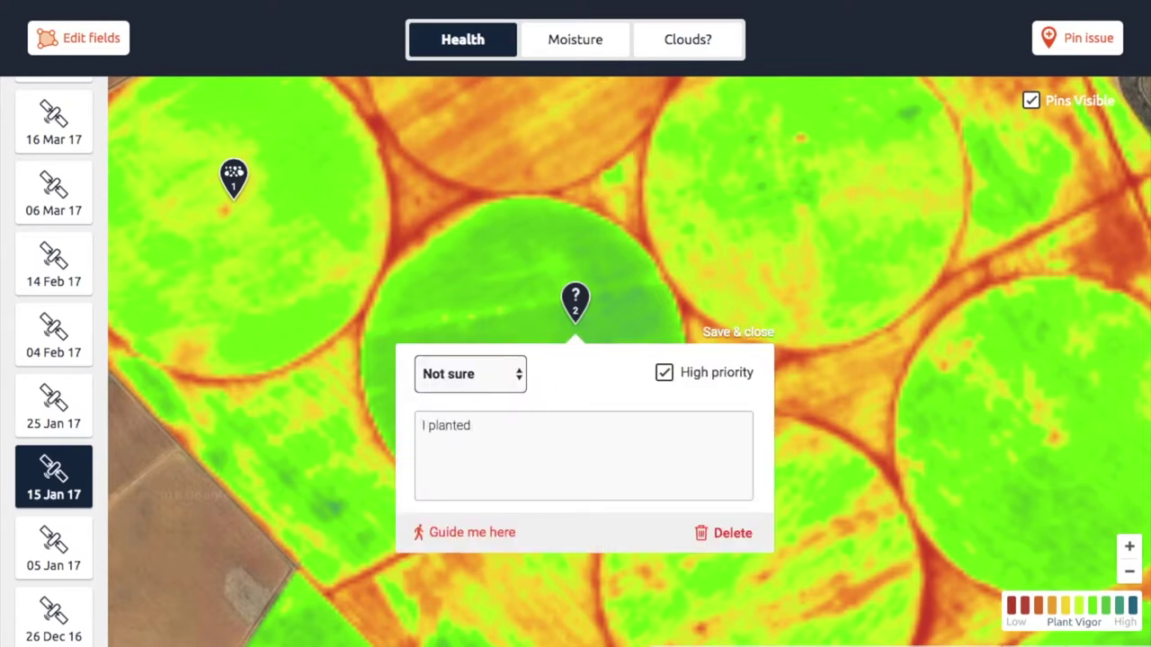
type(" xyz here.")
left_click(741, 332)
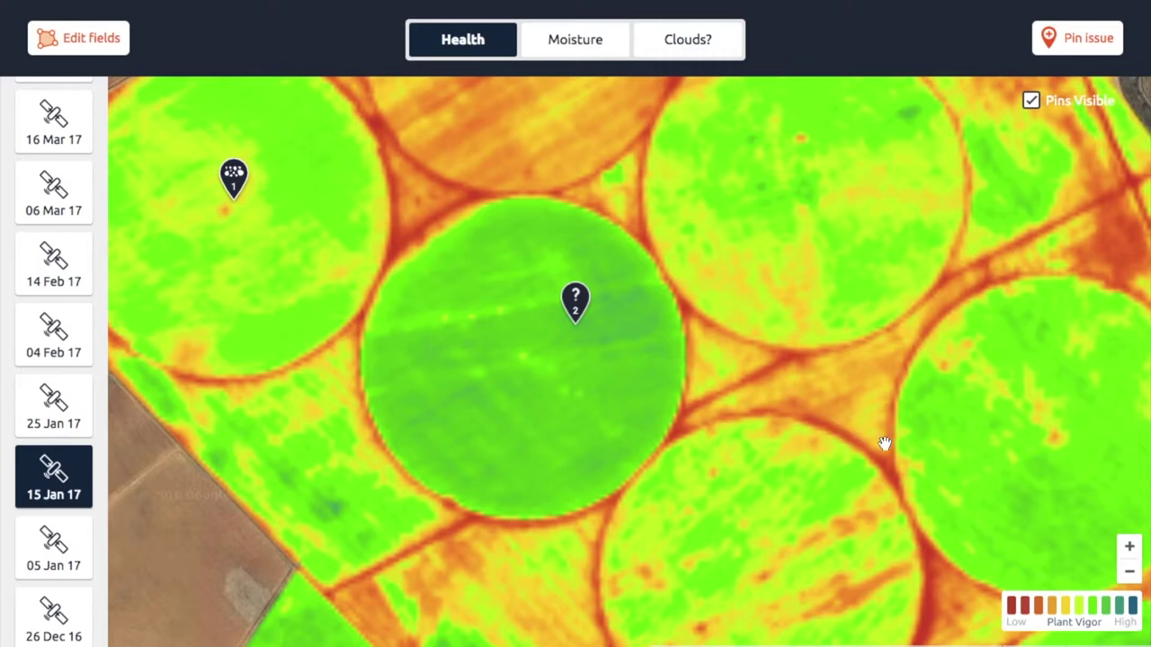
left_click(1129, 571)
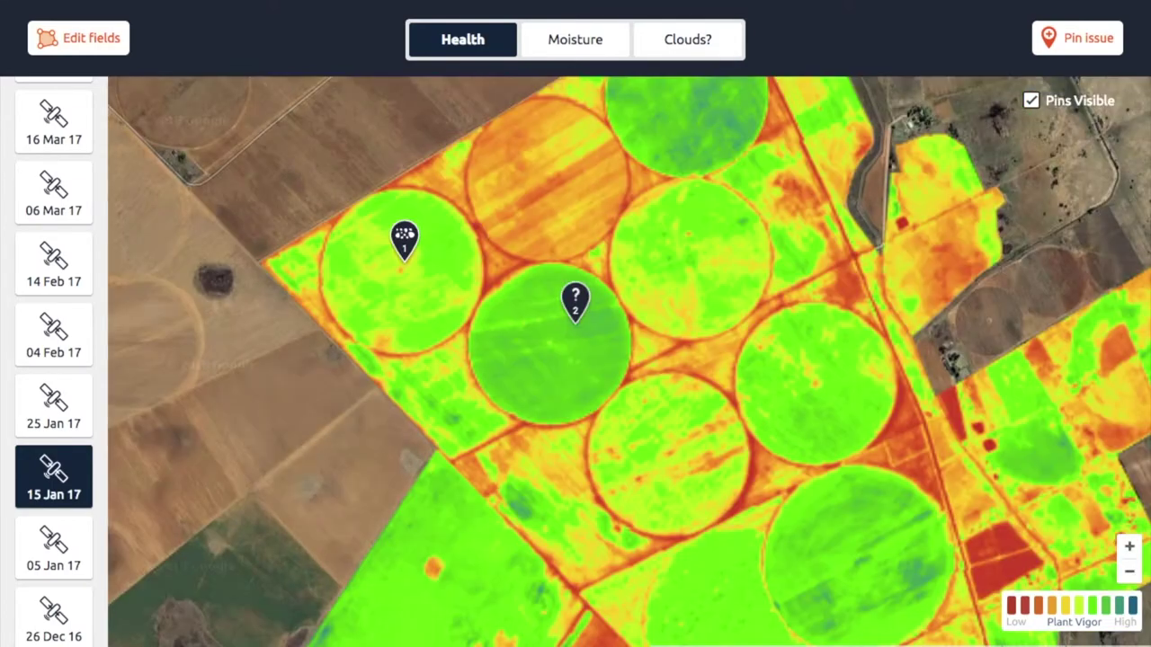
Show the Moisture overlay after checking the Clouds imagery, then zoom in on the pivot fields
left_click(560, 41)
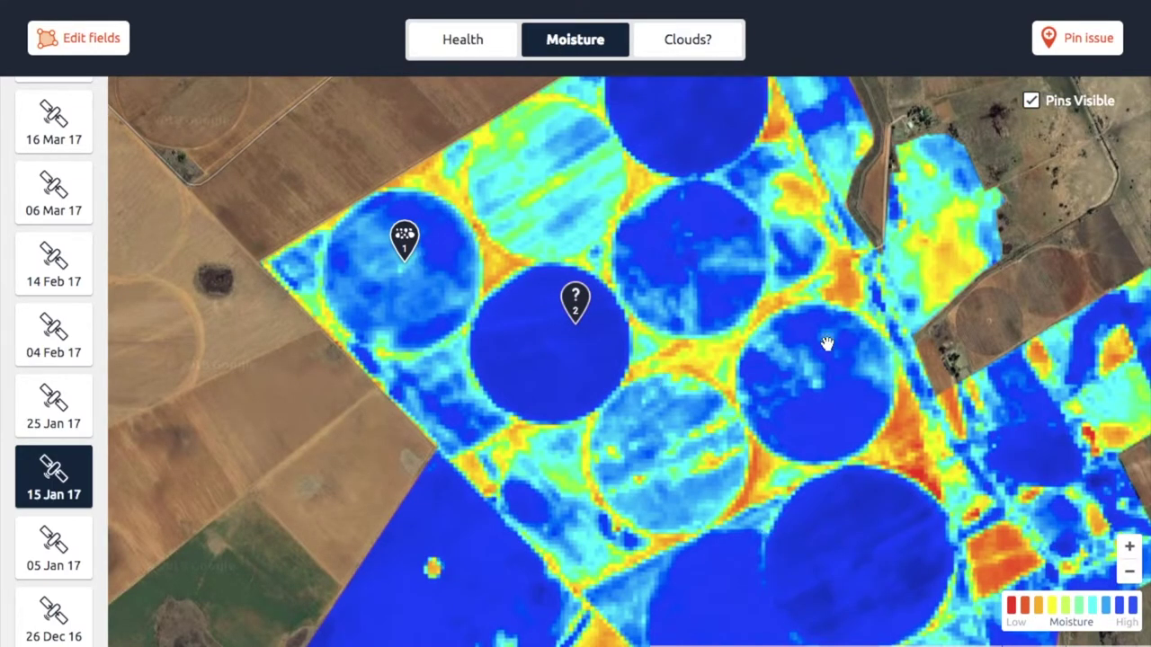
left_click_drag(881, 516, 791, 390)
left_click(688, 52)
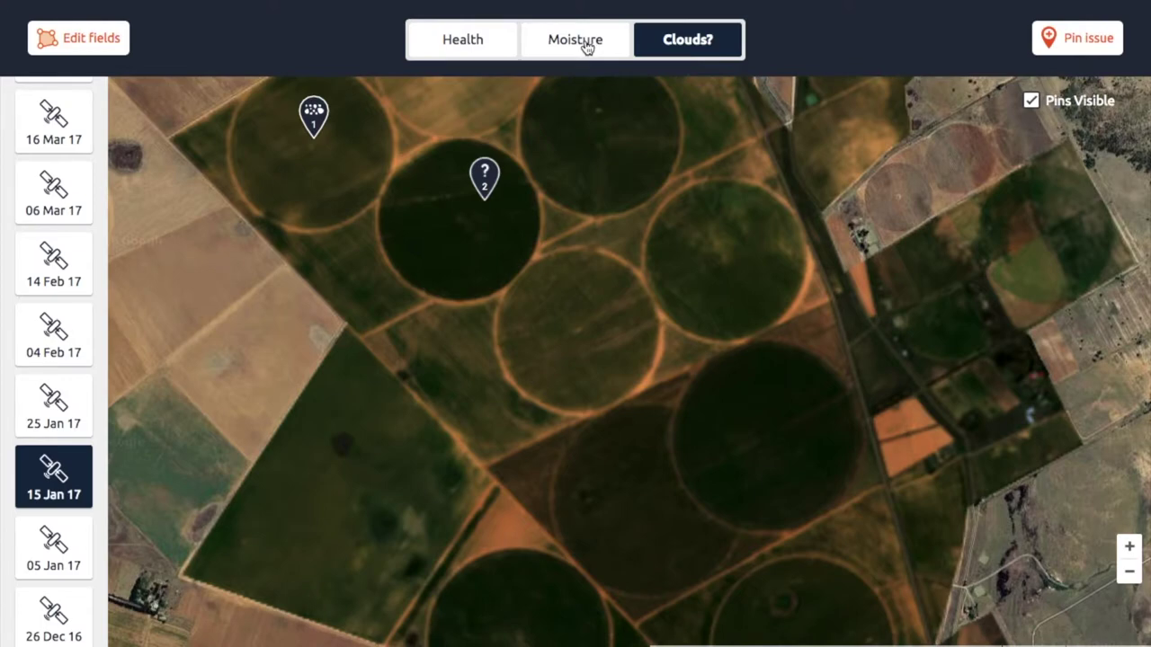
left_click(584, 45)
left_click_drag(828, 522, 633, 398)
left_click(1129, 546)
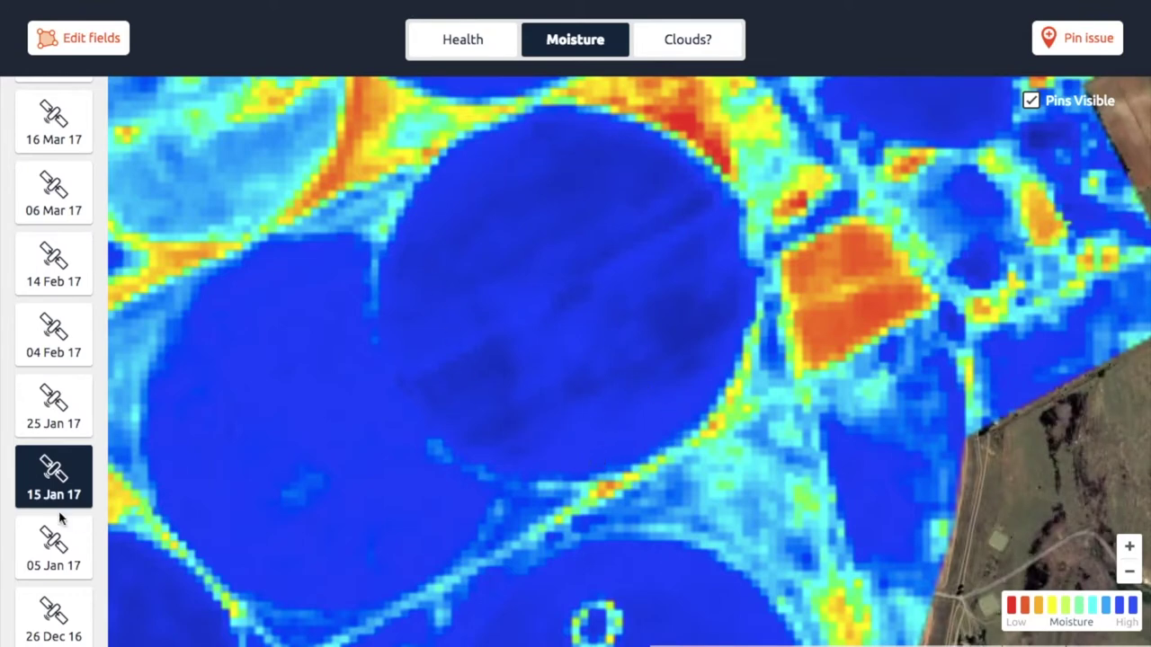
Compare moisture on the 05 Jan 17, 25 Jan 17 and 26 Dec 16 images
left_click(49, 550)
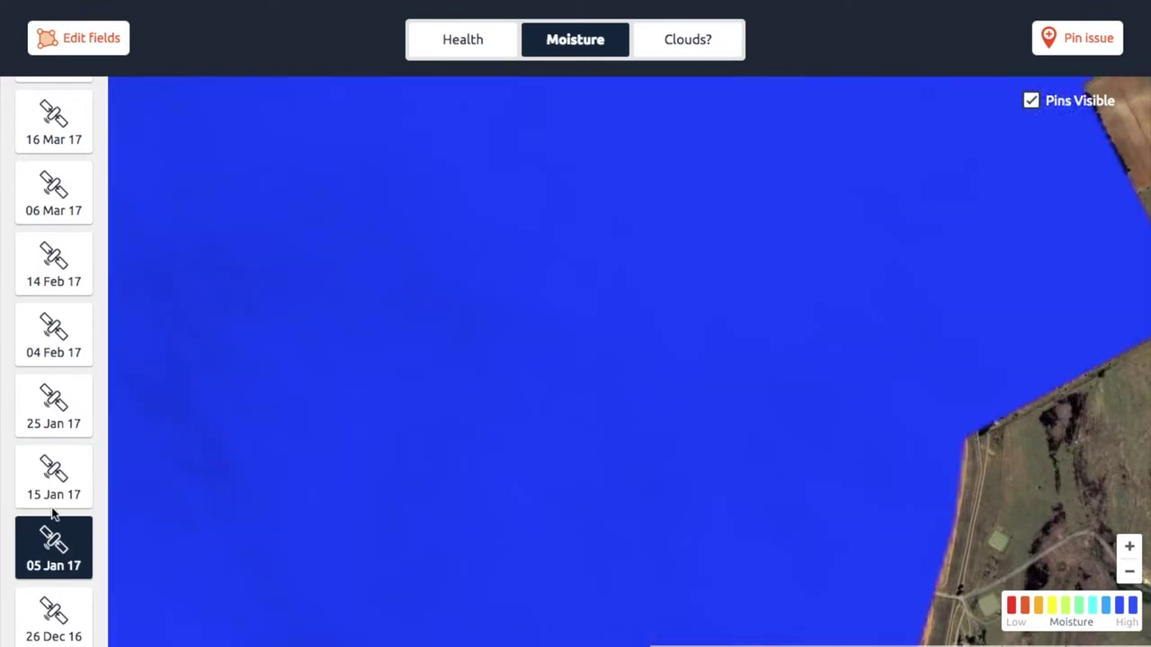
left_click(52, 421)
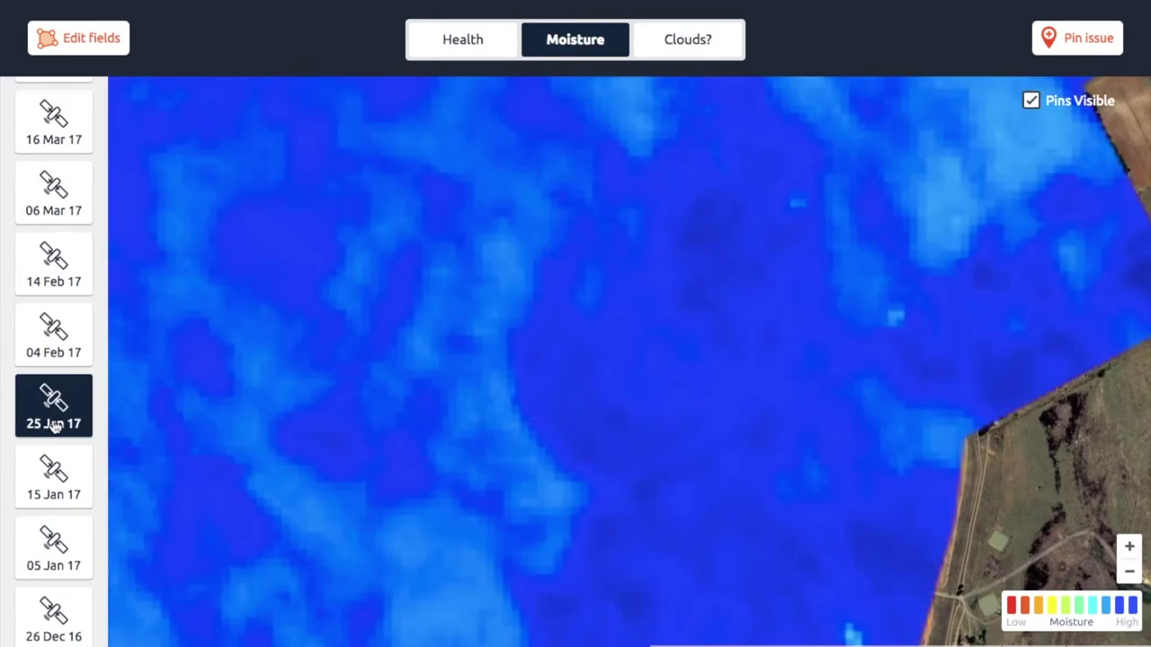
scroll(52, 423, "down", 3)
left_click(54, 424)
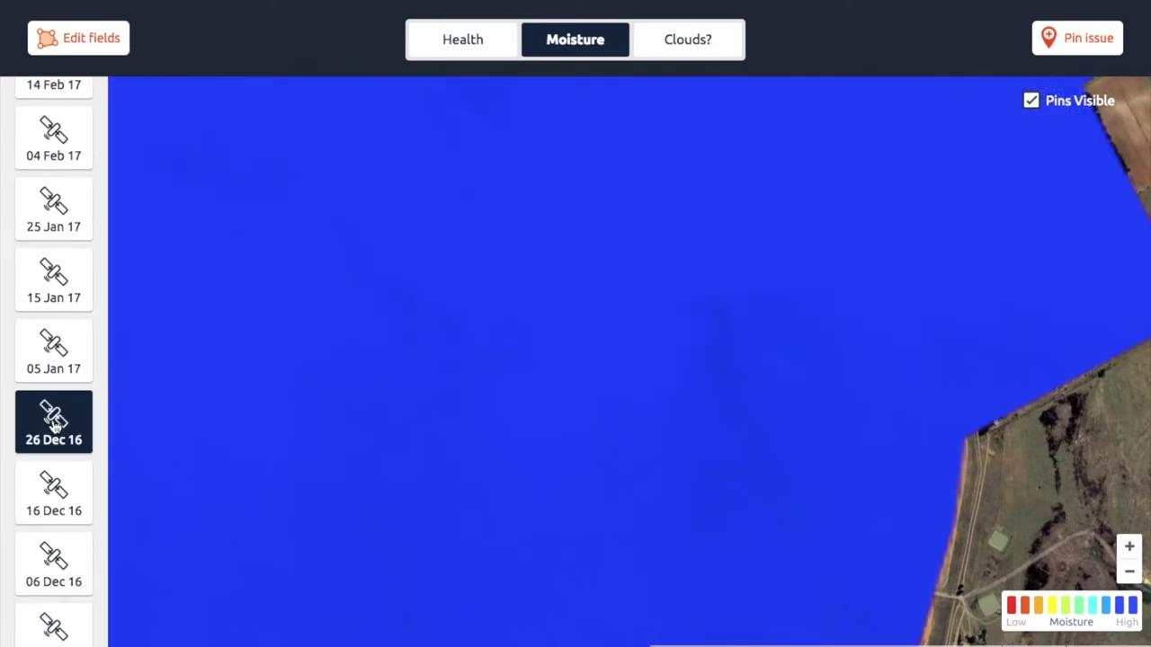
left_click(47, 355)
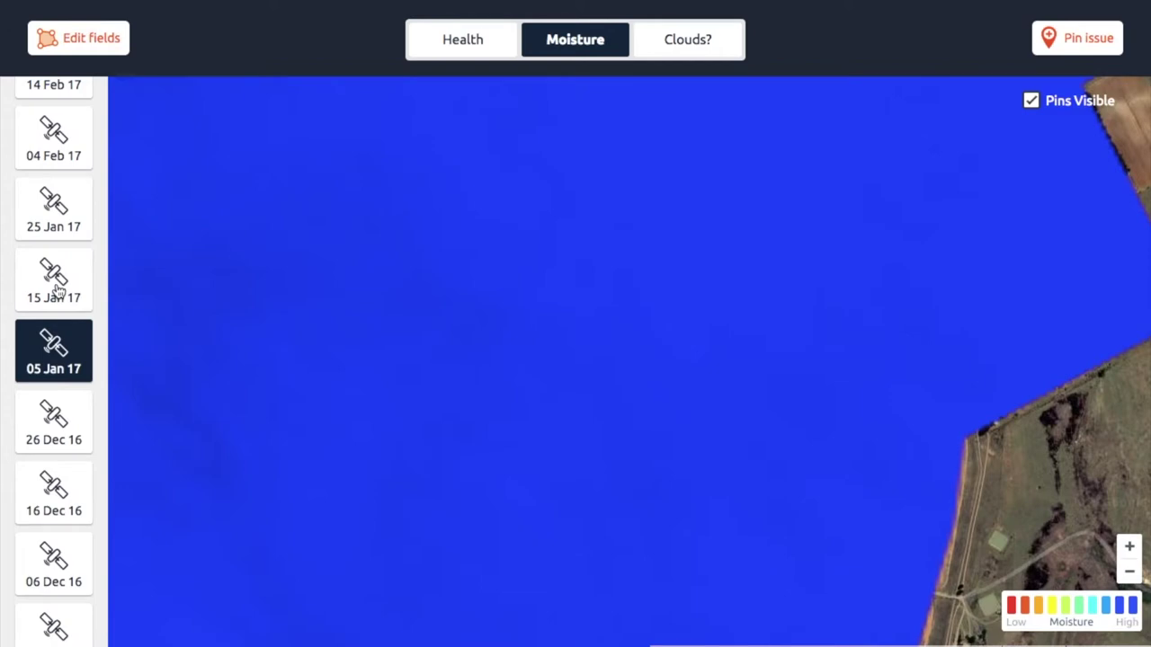
Return to the 15 Jan 17 moisture map, zoomed out one level around pin 2
left_click(55, 289)
left_click(1129, 572)
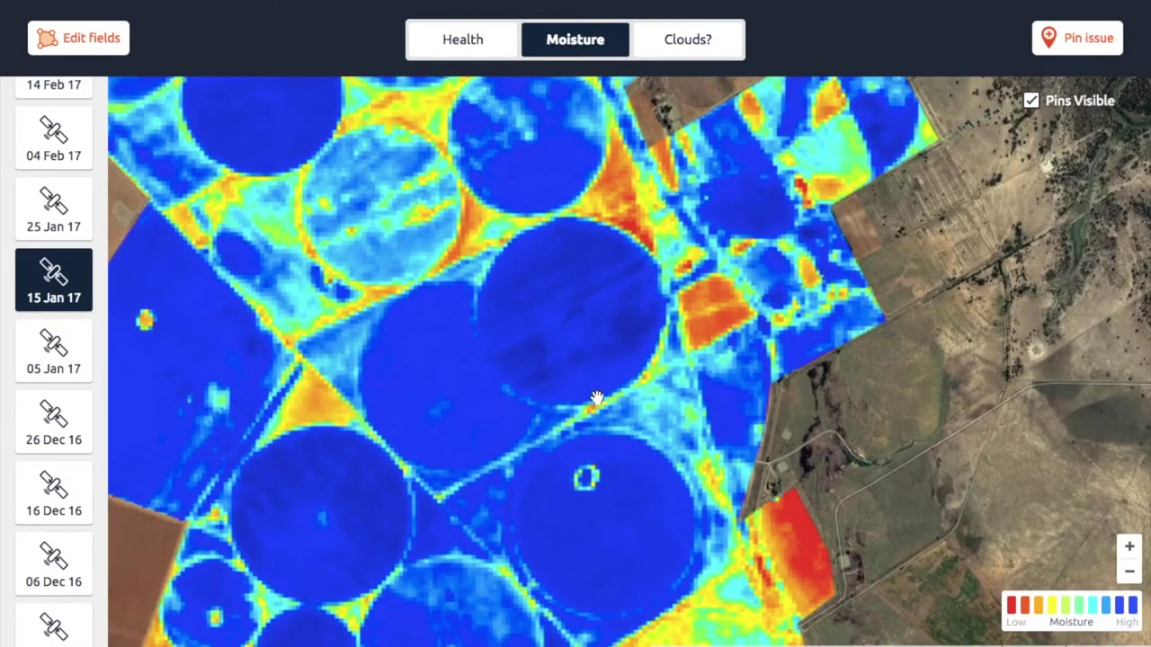
left_click_drag(558, 363, 636, 399)
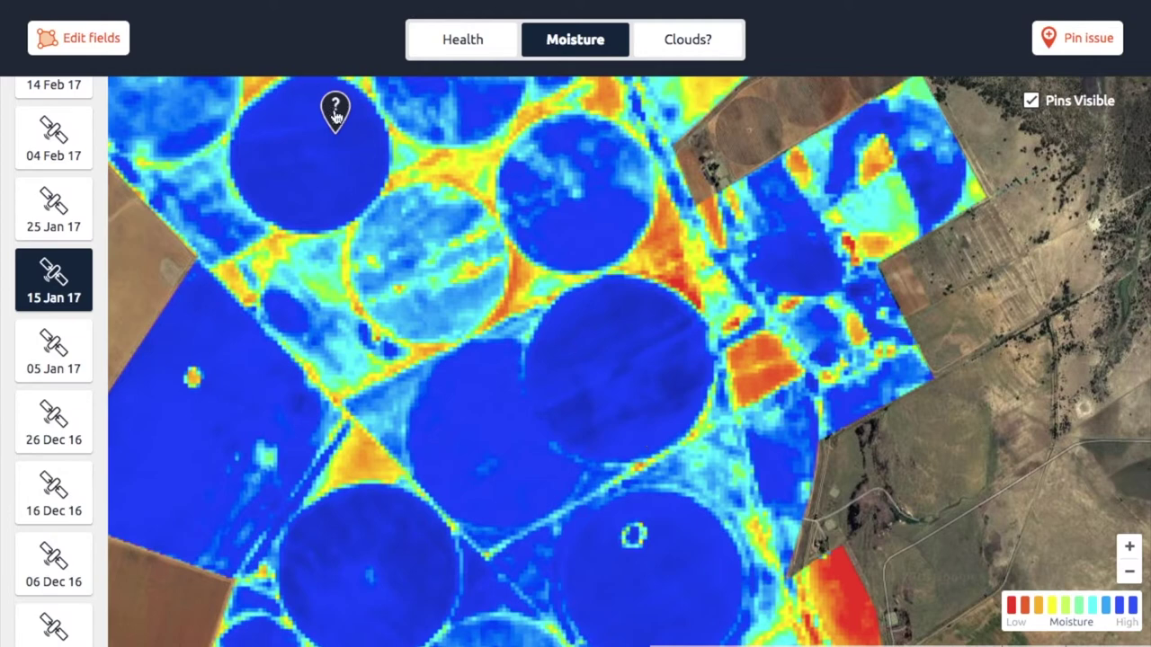
Place issue pin 3 on the large dark-blue circle right of centre and save it
left_click(1079, 49)
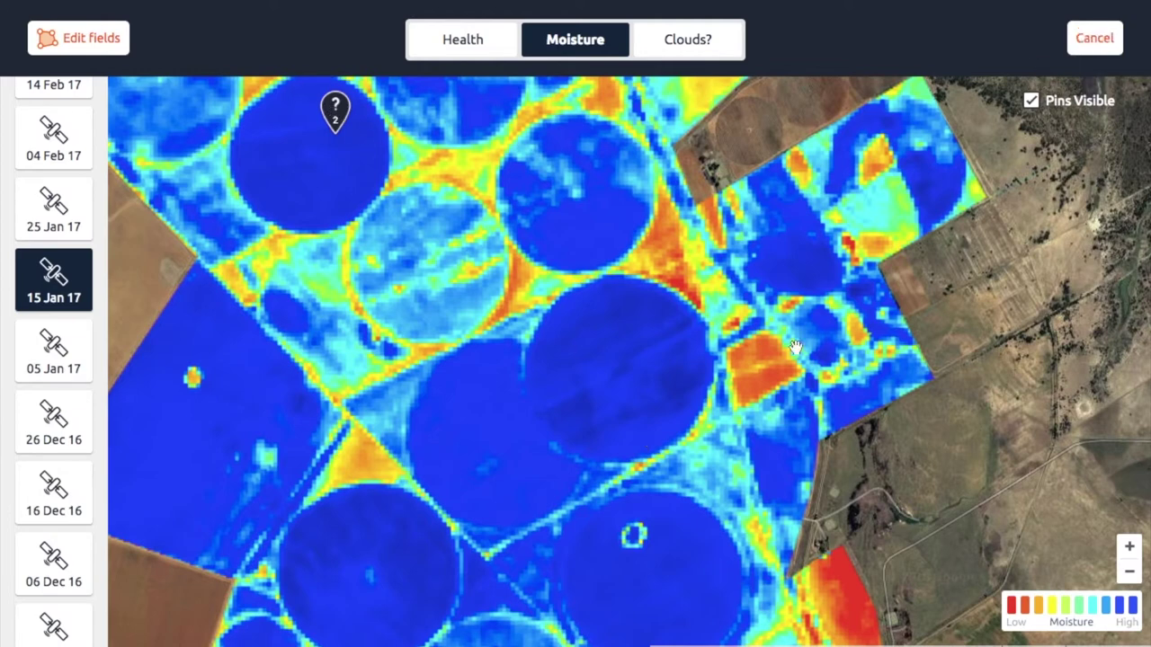
left_click(655, 449)
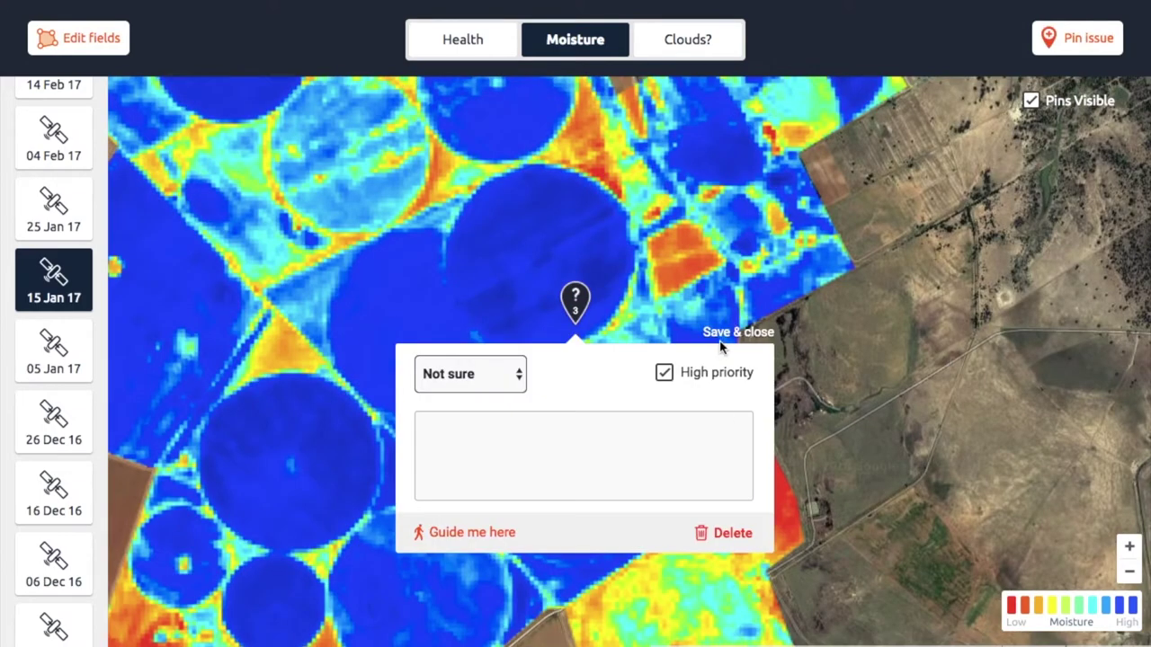
left_click(730, 331)
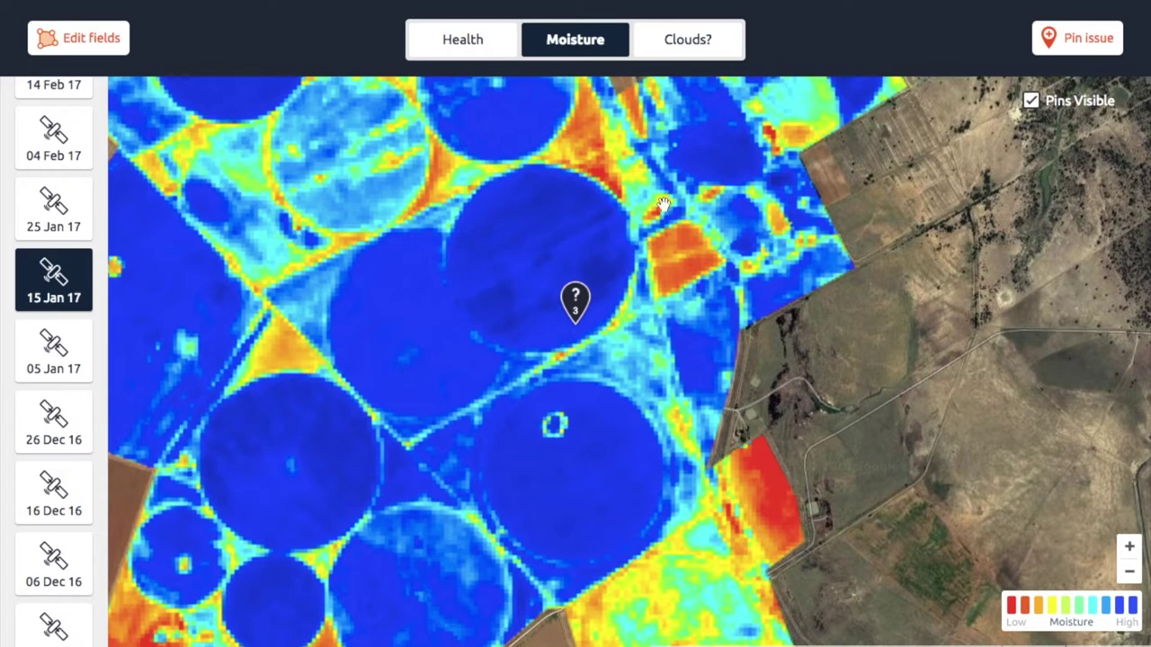
Place issue pin 4 on the pivot circle beside pin 3 and save it
left_click(1096, 38)
left_click(446, 359)
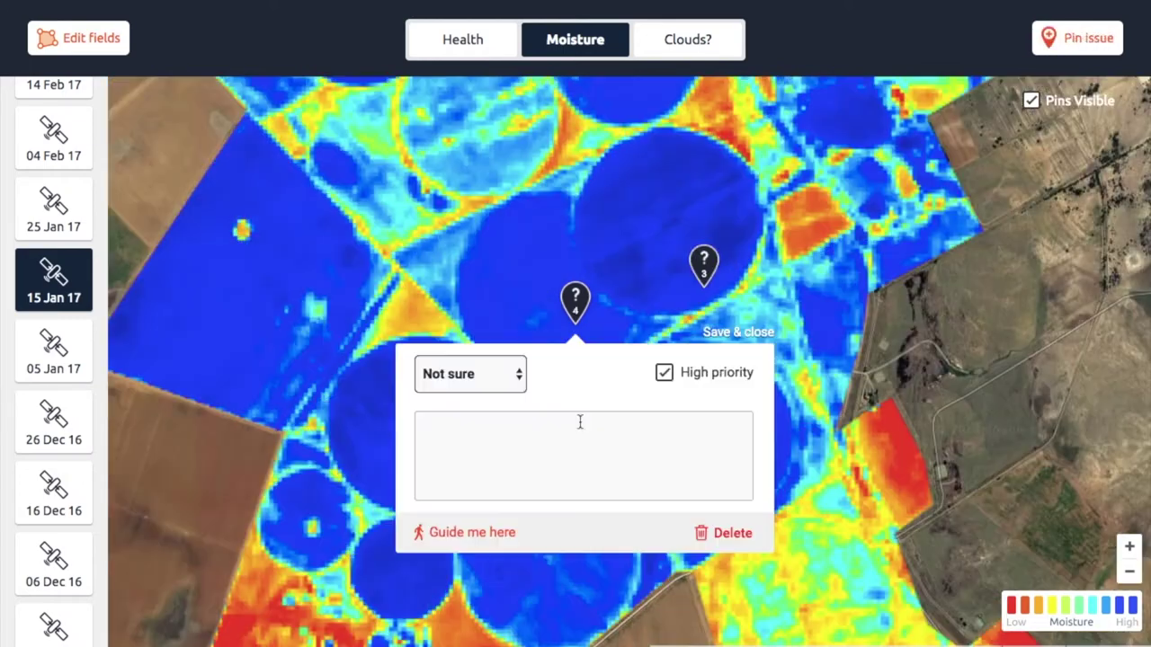
left_click(745, 334)
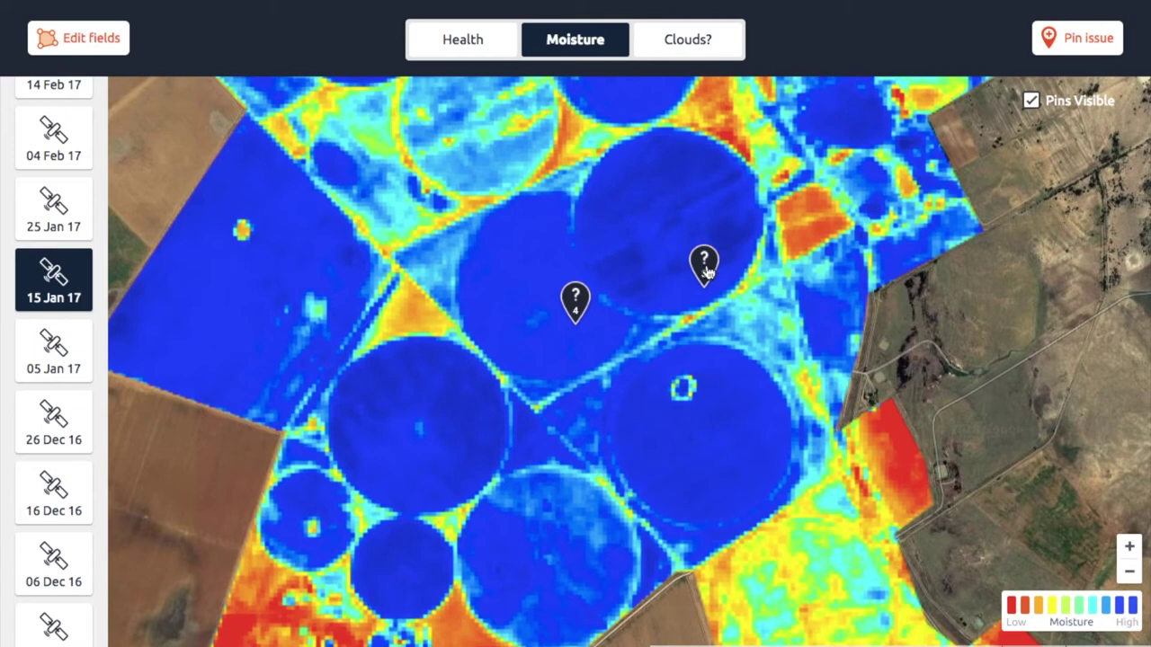
Move pin 3 up to the northern rim of its pivot circle
left_click_drag(706, 277, 681, 151)
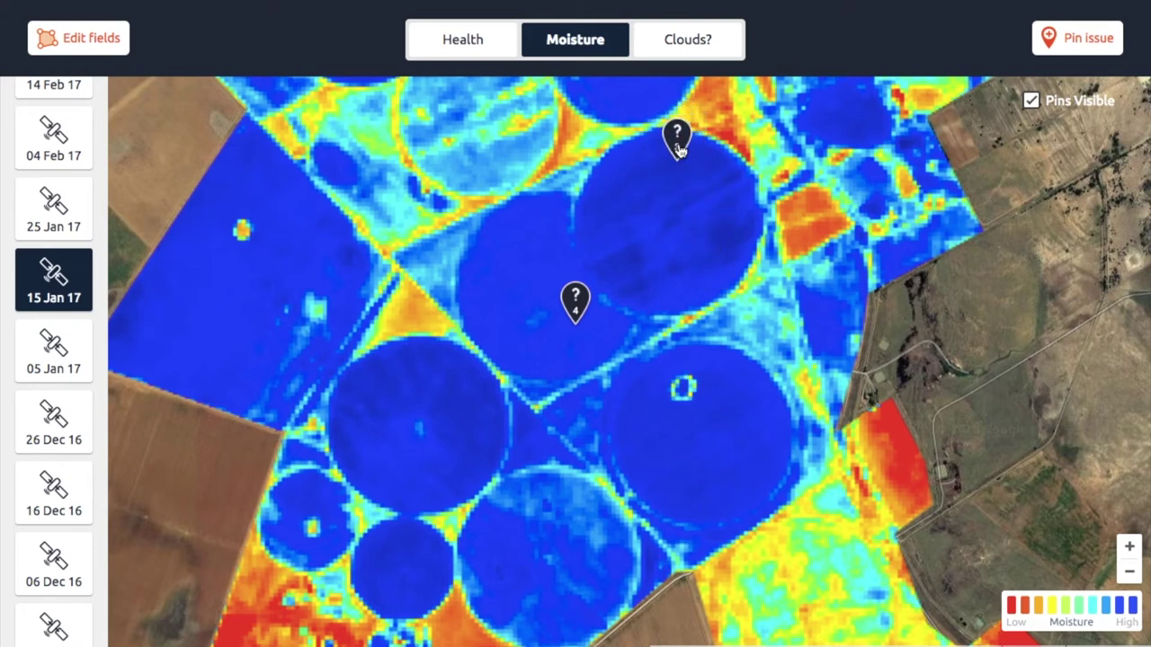